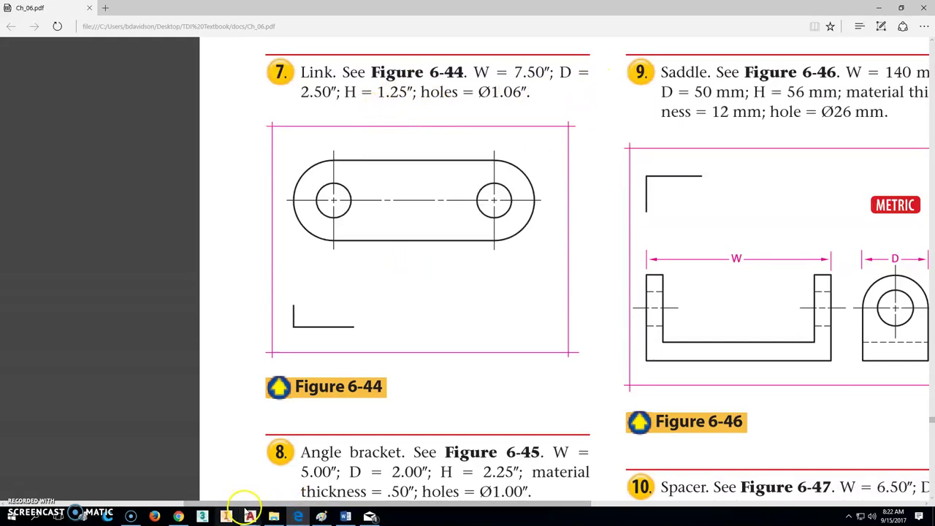
# Switch to AutoCAD, create a new drawing from the acad template, and set the view to Top
pyautogui.moveTo(251, 517)
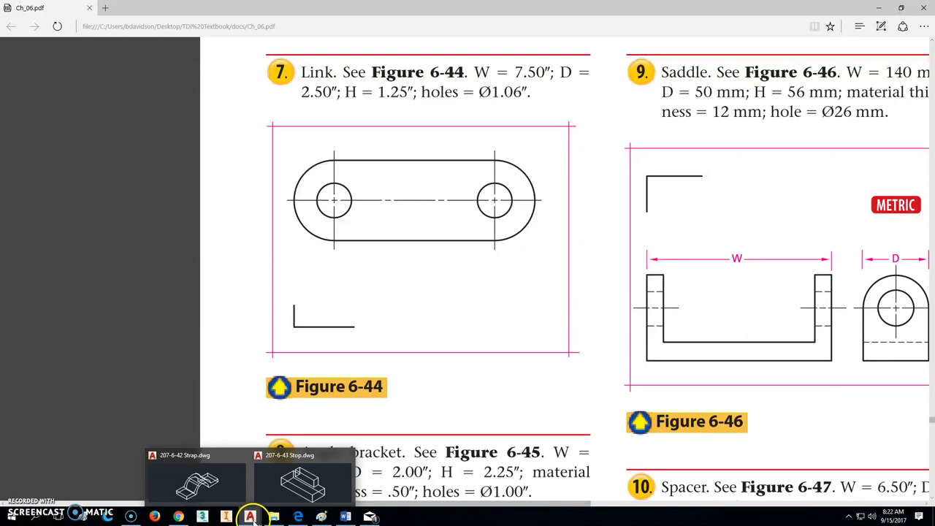
pyautogui.click(299, 478)
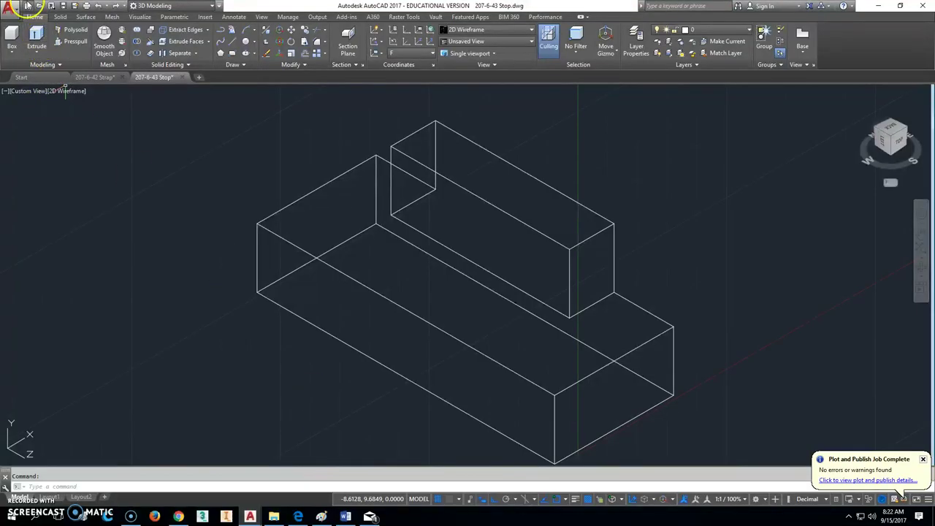
pyautogui.hotkey('ctrl', 'n')
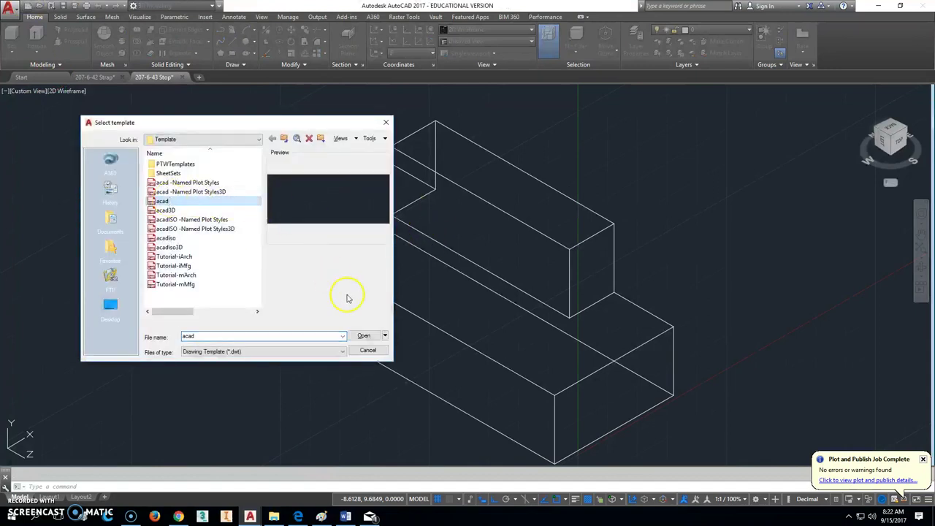
pyautogui.click(364, 336)
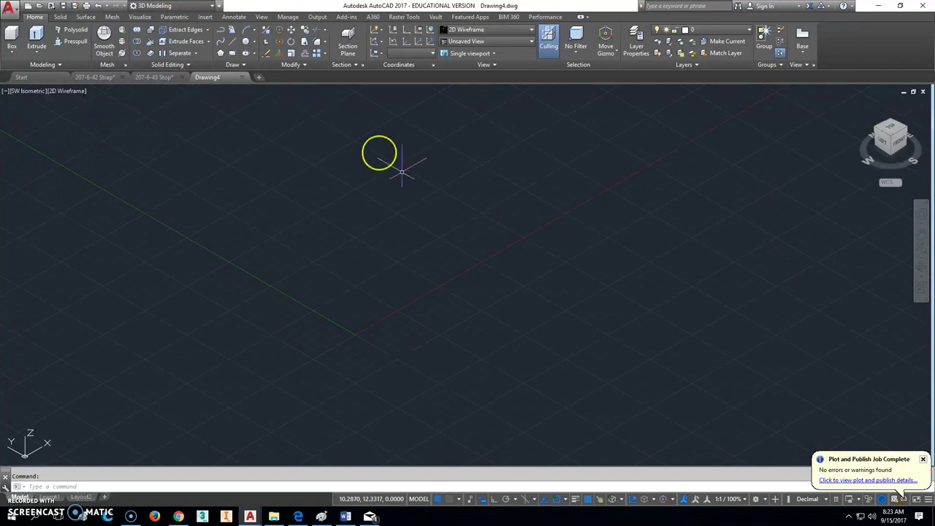
pyautogui.click(893, 128)
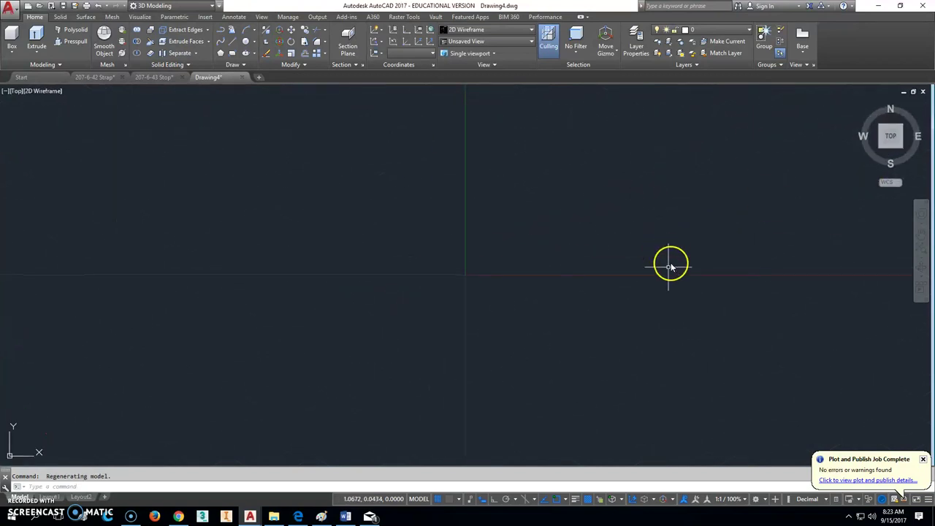
# Draw a circle with a diameter of 2.5 near the drawing origin
pyautogui.click(257, 46)
pyautogui.click(253, 71)
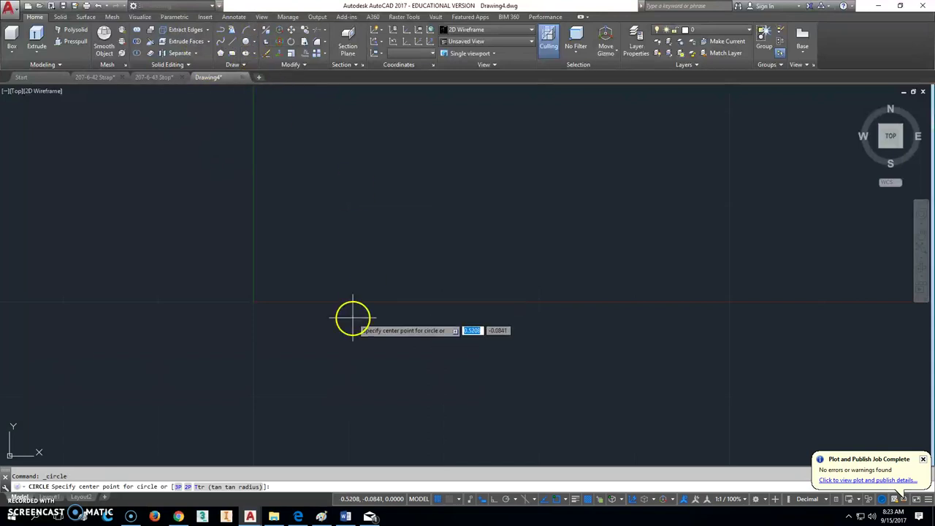
pyautogui.click(313, 233)
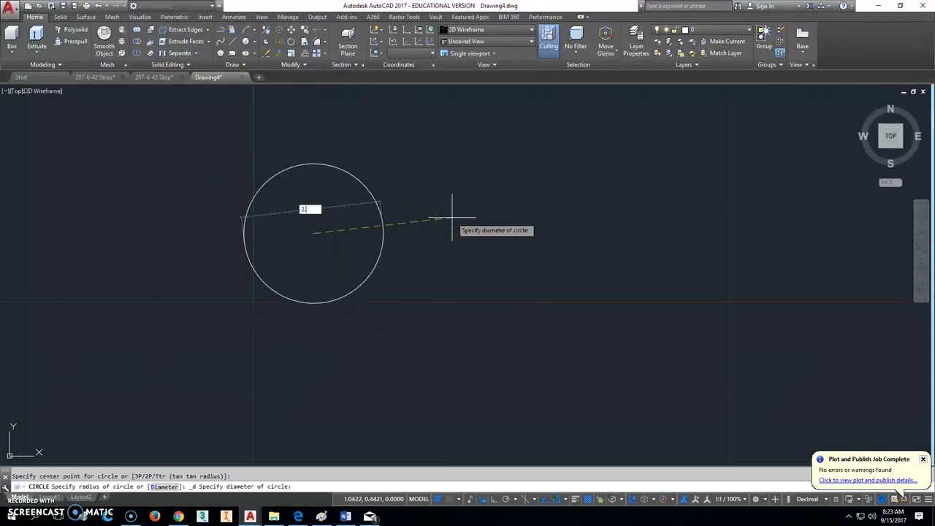
pyautogui.press('Return')
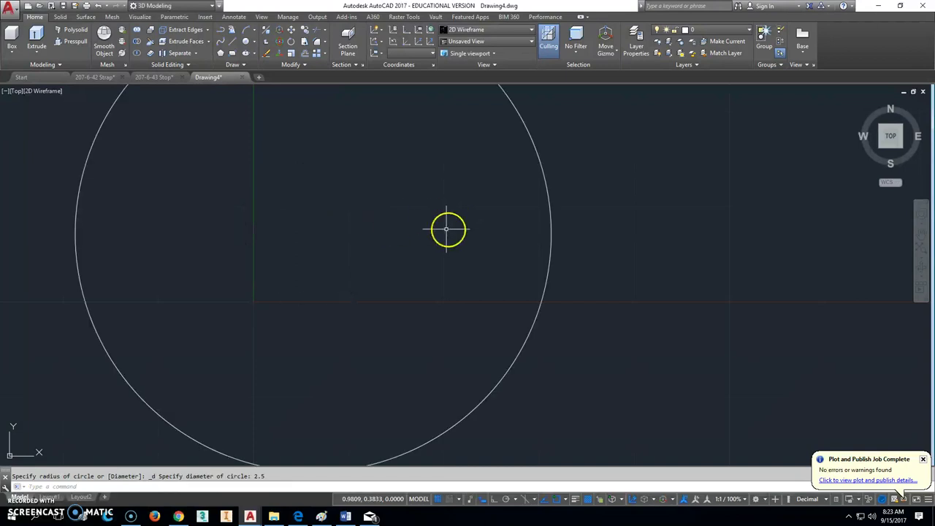
pyautogui.scroll(-2, 448, 230)
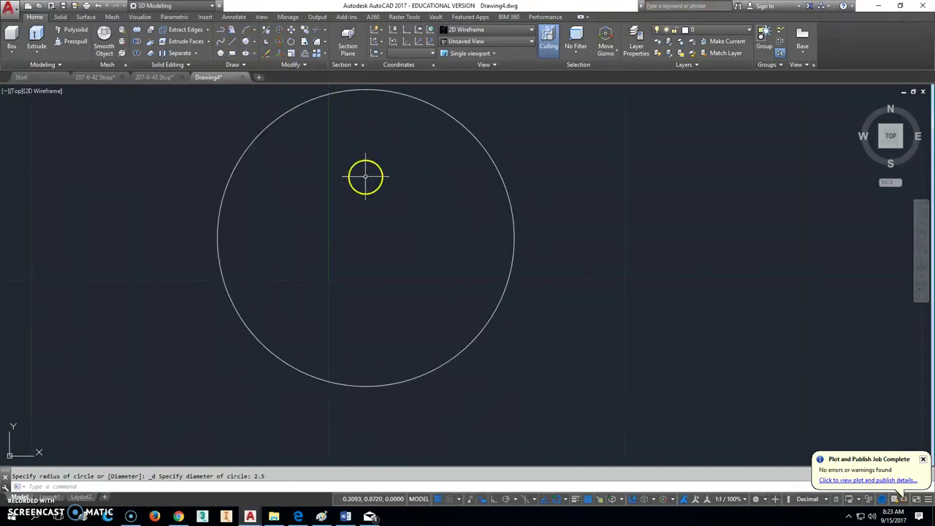
pyautogui.moveTo(365, 176); pyautogui.dragTo(359, 209, button='middle')
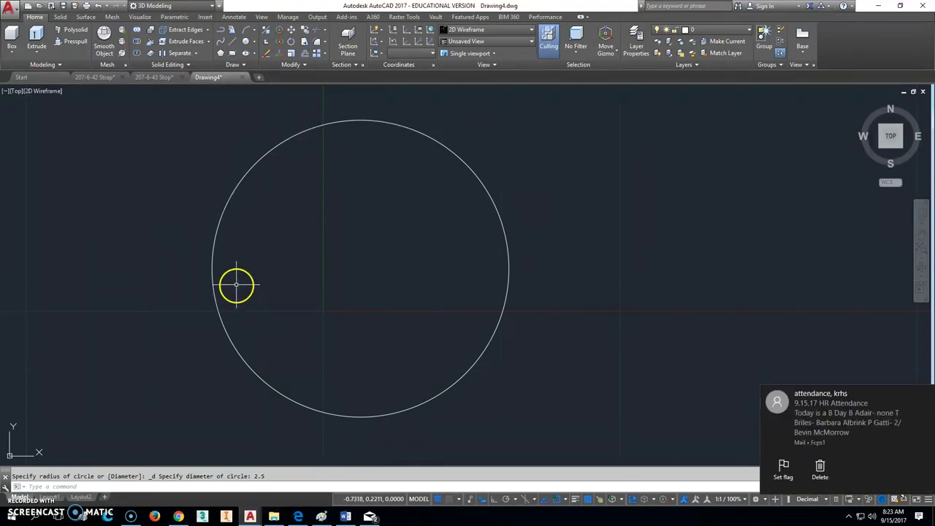
# Draw a horizontal construction line 7.5 long, starting at the circle's left quadrant and running through the circle with Ortho on
pyautogui.click(234, 46)
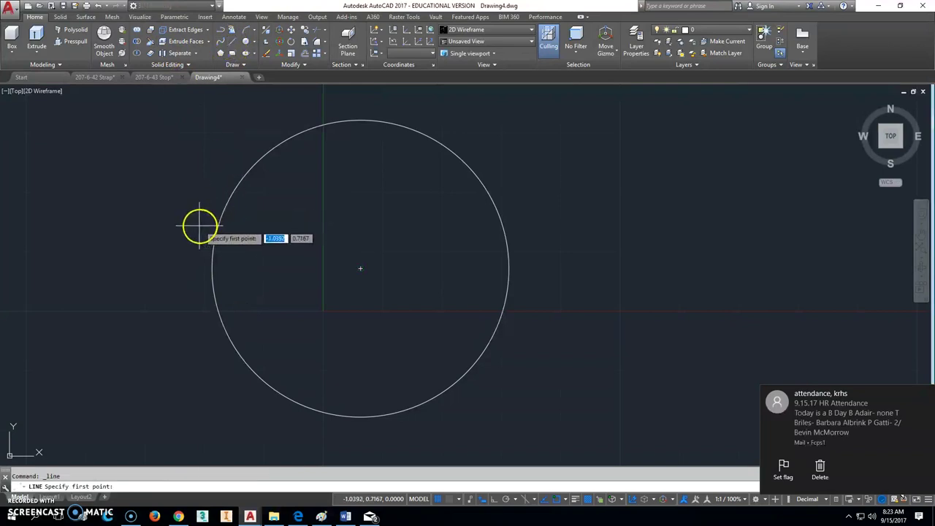
pyautogui.keyDown('shift'); pyautogui.rightClick(199, 225); pyautogui.keyUp('shift')
pyautogui.click(226, 371)
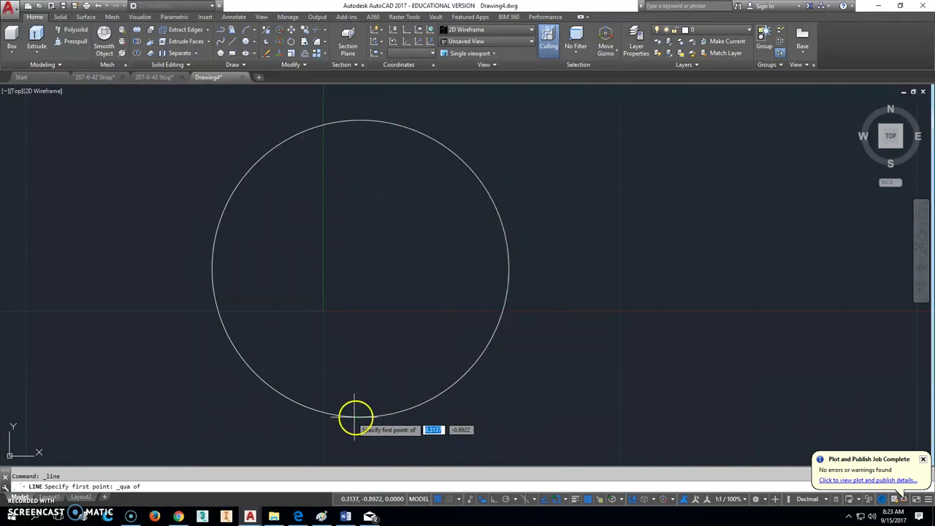
pyautogui.click(212, 268)
pyautogui.press('F8')
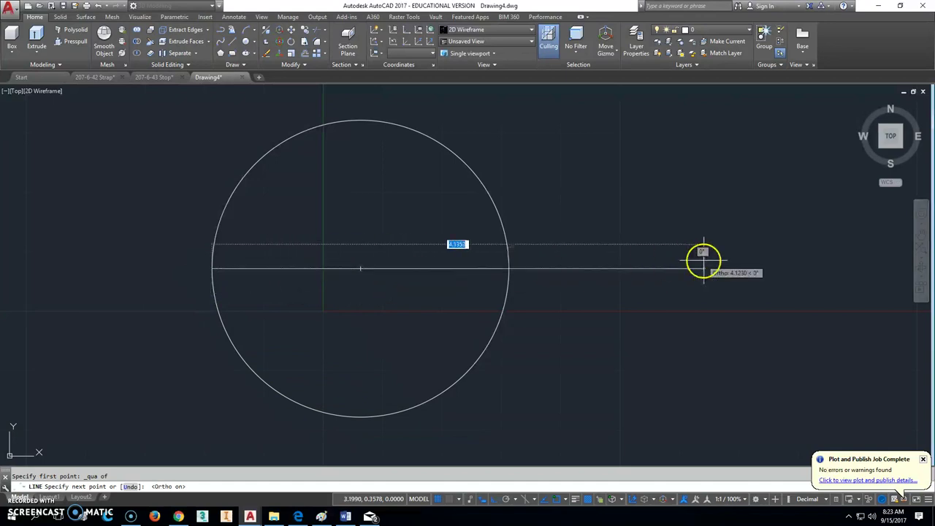
pyautogui.write('6')
pyautogui.press('Return')
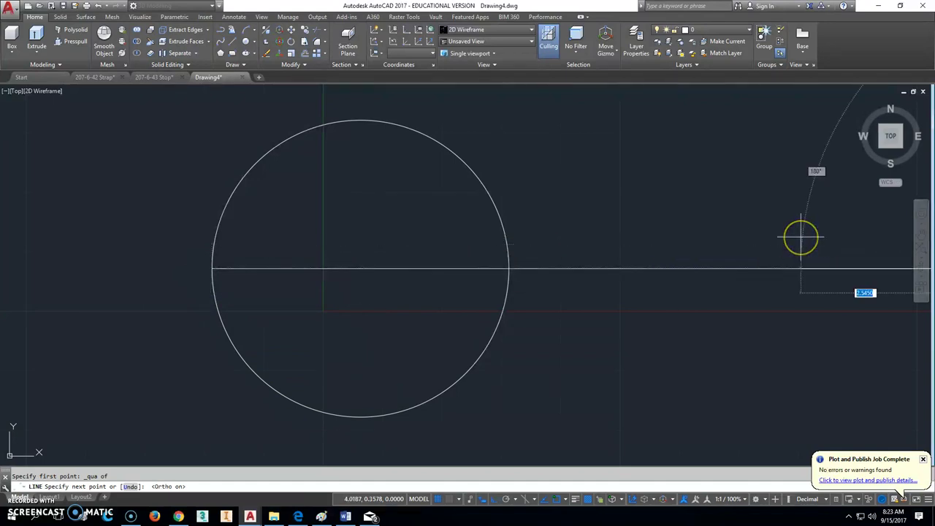
pyautogui.press('Escape')
# Copy the circle from its right quadrant to the right end of the construction line
pyautogui.scroll(-5, 697, 307)
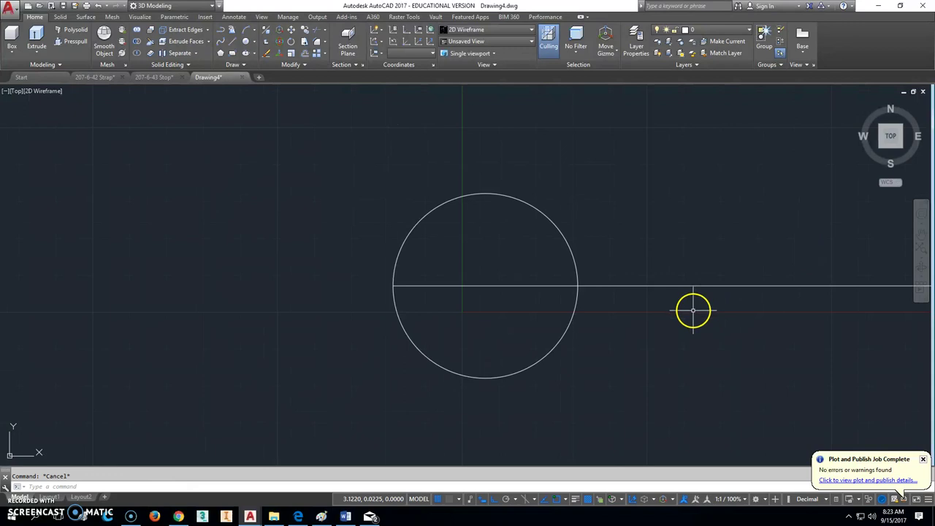
pyautogui.moveTo(638, 292); pyautogui.dragTo(499, 267, button='middle')
pyautogui.scroll(2, 499, 267)
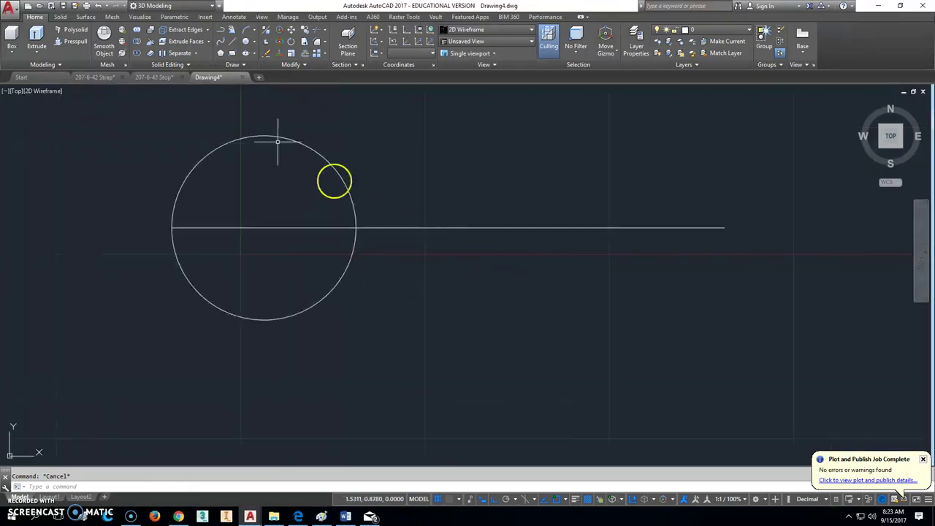
pyautogui.click(305, 29)
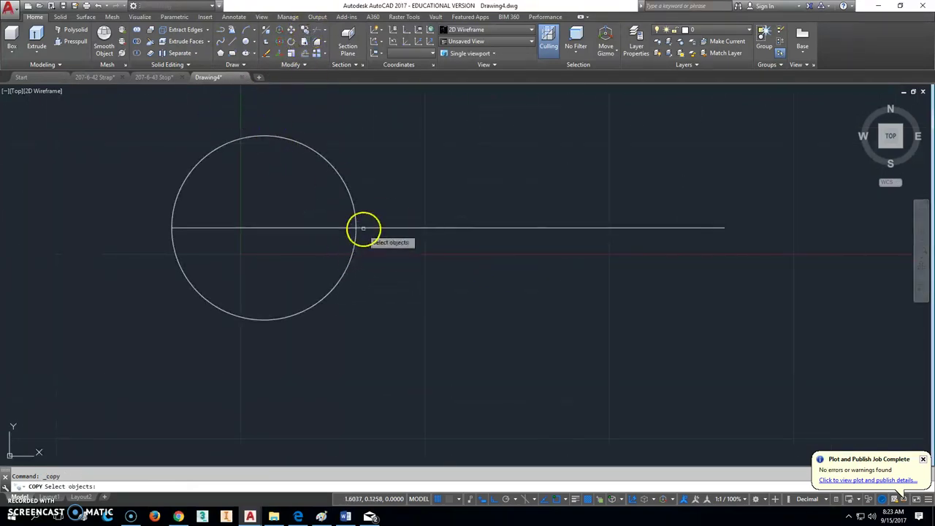
pyautogui.click(356, 218)
pyautogui.press('Return')
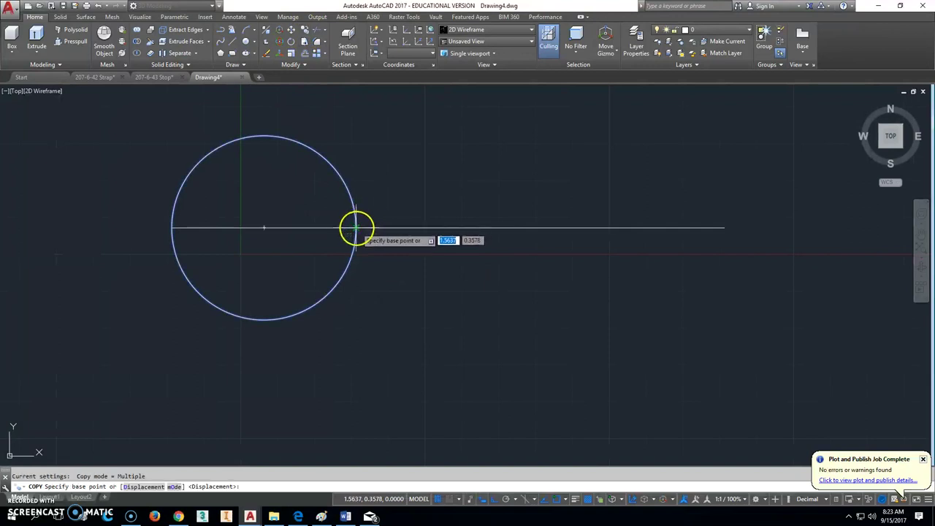
pyautogui.click(355, 227)
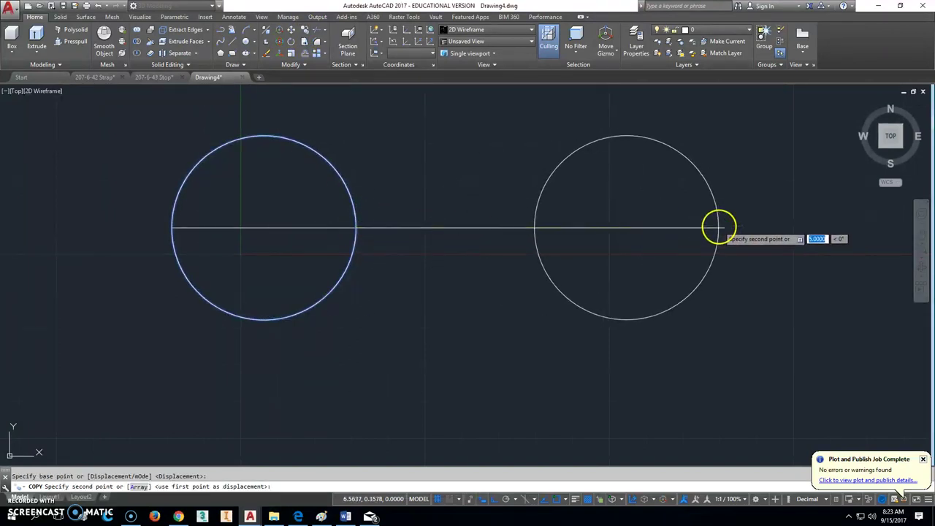
pyautogui.click(725, 226)
pyautogui.press('Escape')
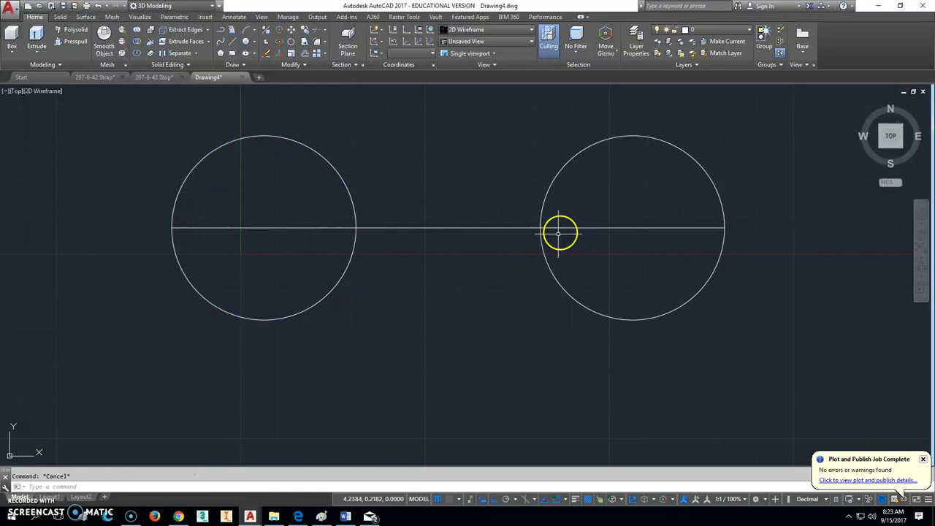
# Draw a horizontal line joining the top quadrants of the two circles
pyautogui.moveTo(464, 207); pyautogui.dragTo(441, 234, button='middle')
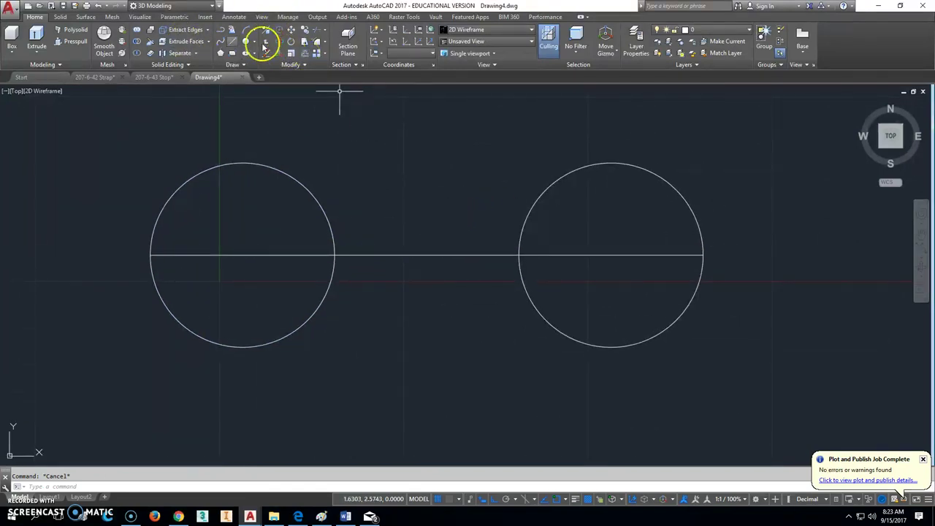
pyautogui.click(232, 44)
pyautogui.keyDown('shift'); pyautogui.rightClick(261, 119); pyautogui.keyUp('shift')
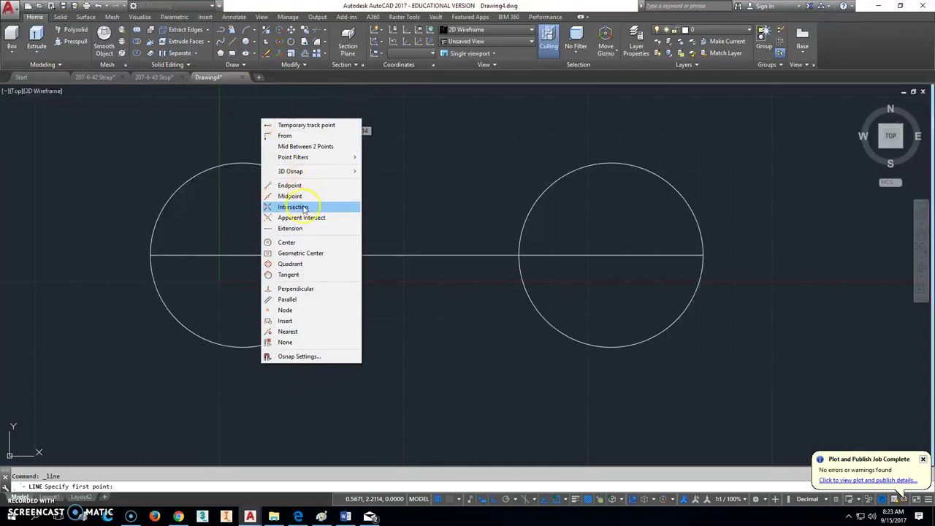
pyautogui.click(292, 263)
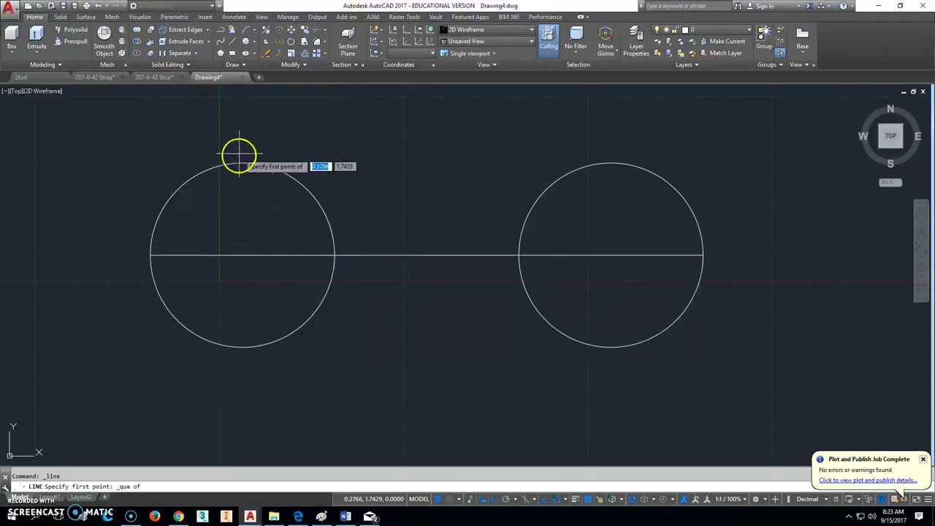
pyautogui.click(238, 166)
pyautogui.keyDown('shift'); pyautogui.rightClick(434, 144); pyautogui.keyUp('shift')
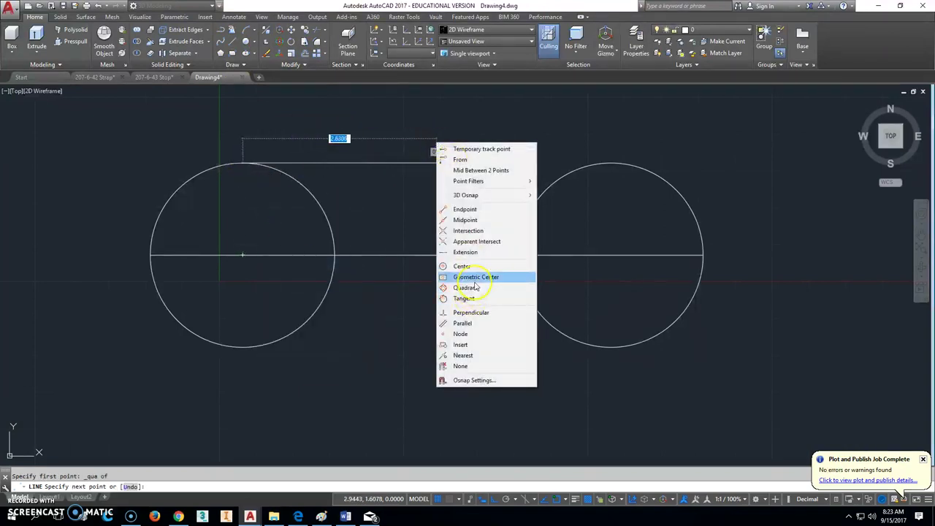
pyautogui.click(474, 288)
pyautogui.click(607, 162)
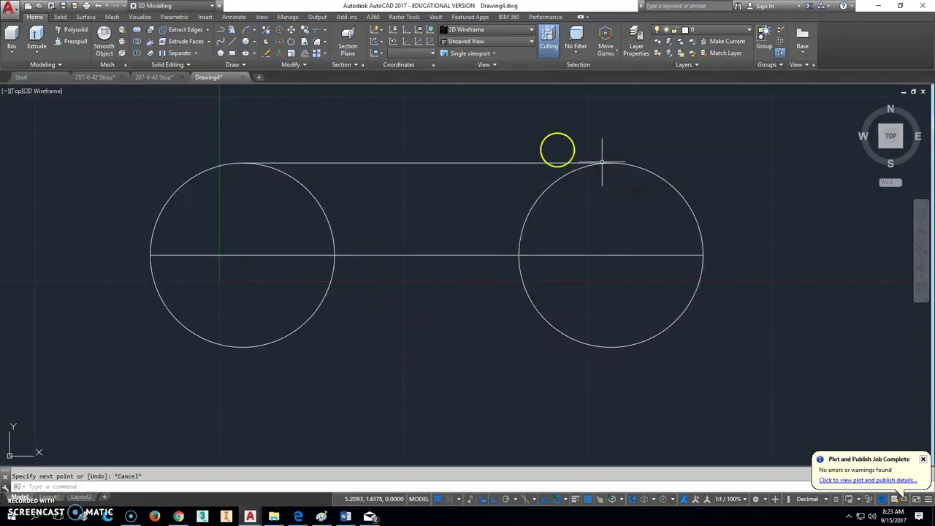
pyautogui.press('Escape')
# Draw a horizontal line joining the bottom quadrants of the two circles
pyautogui.click(234, 36)
pyautogui.keyDown('shift'); pyautogui.rightClick(324, 319); pyautogui.keyUp('shift')
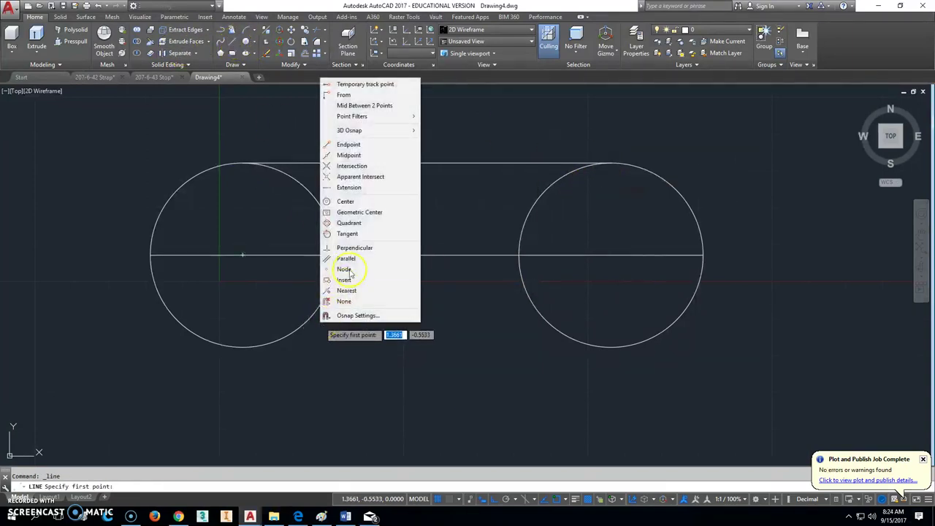
pyautogui.click(354, 223)
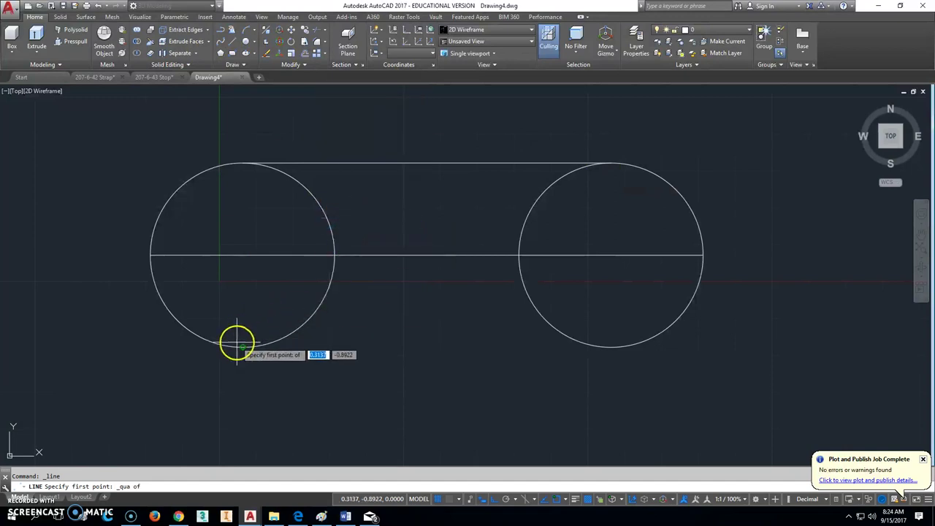
pyautogui.click(239, 341)
pyautogui.keyDown('shift'); pyautogui.rightClick(385, 332); pyautogui.keyUp('shift')
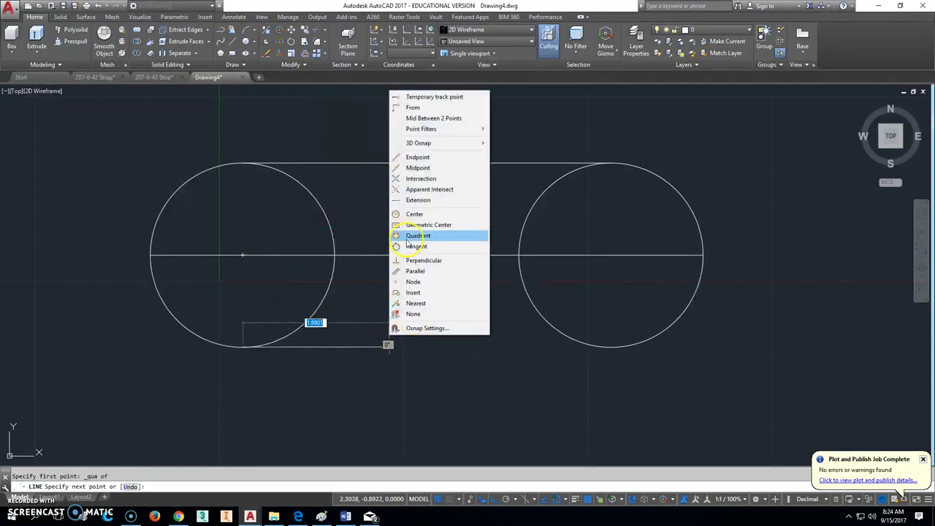
pyautogui.click(406, 235)
pyautogui.click(609, 344)
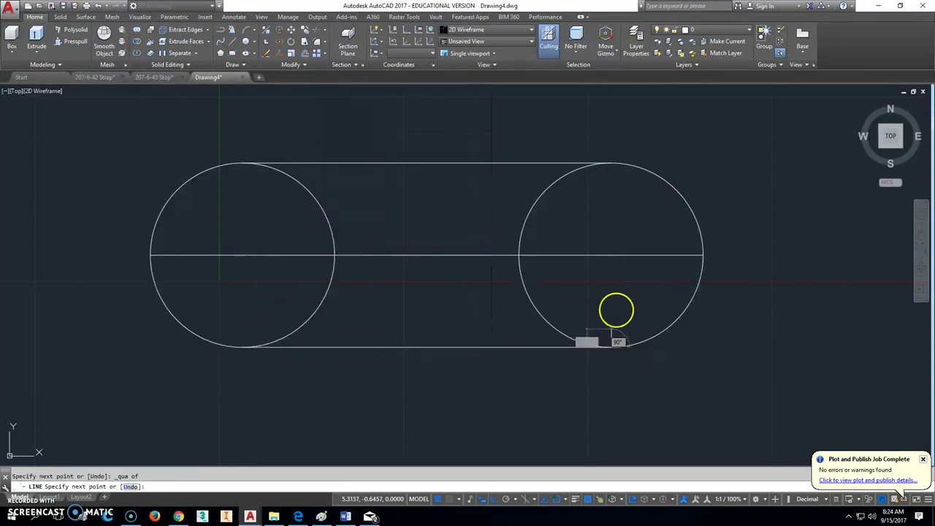
pyautogui.press('Escape')
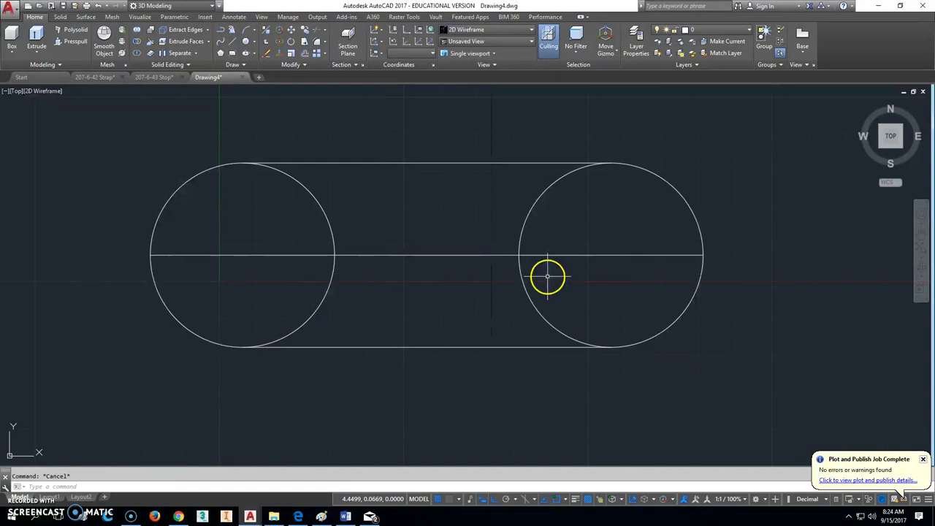
# Erase the construction line and trim away the inner halves of both circles to leave the link's rounded outline
pyautogui.click(427, 254)
pyautogui.press('Delete')
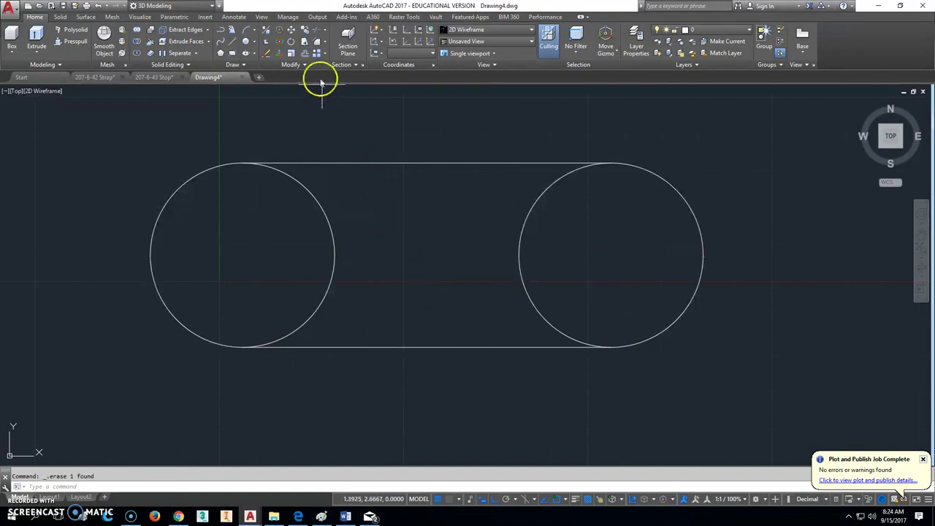
pyautogui.click(307, 29)
pyautogui.press('Return')
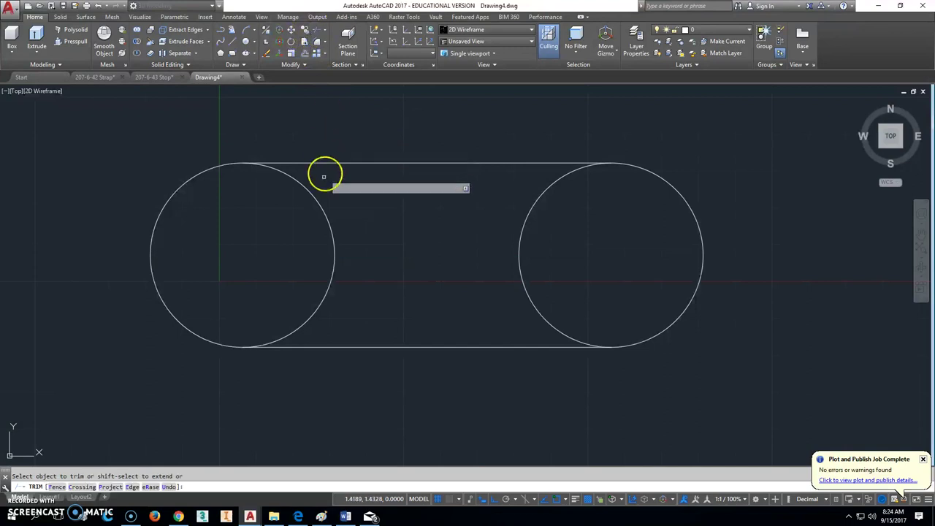
pyautogui.click(314, 198)
pyautogui.click(540, 198)
pyautogui.press('Escape')
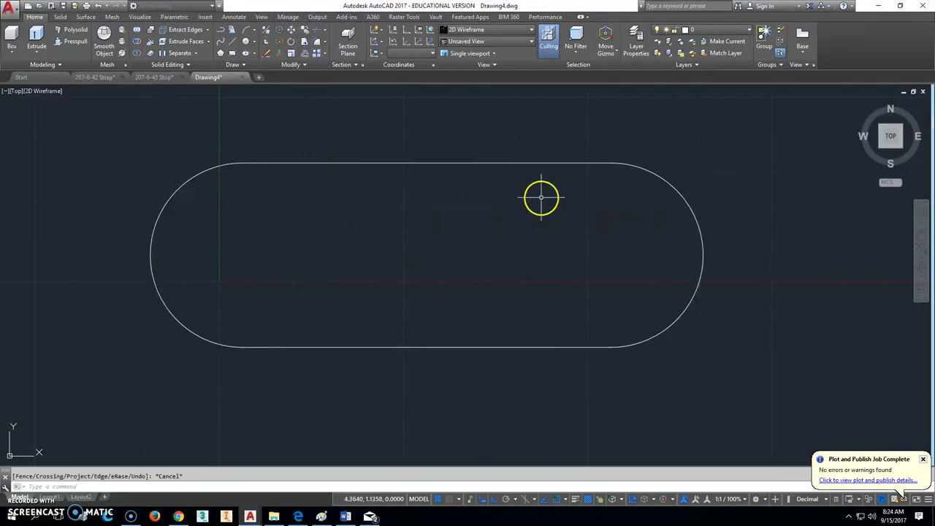
# Draw a 1.06-diameter circle centred on the left rounded end of the link outline
pyautogui.click(247, 40)
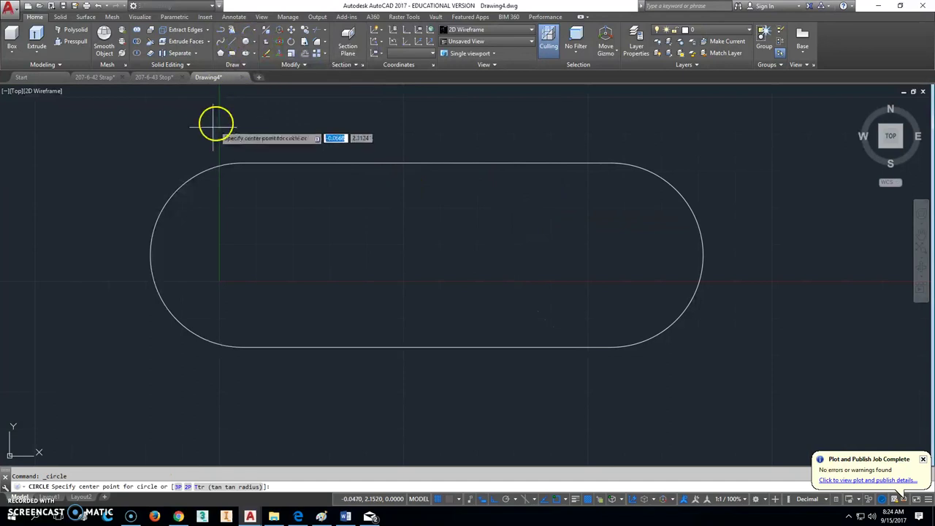
pyautogui.keyDown('shift'); pyautogui.rightClick(188, 208); pyautogui.keyUp('shift')
pyautogui.click(212, 330)
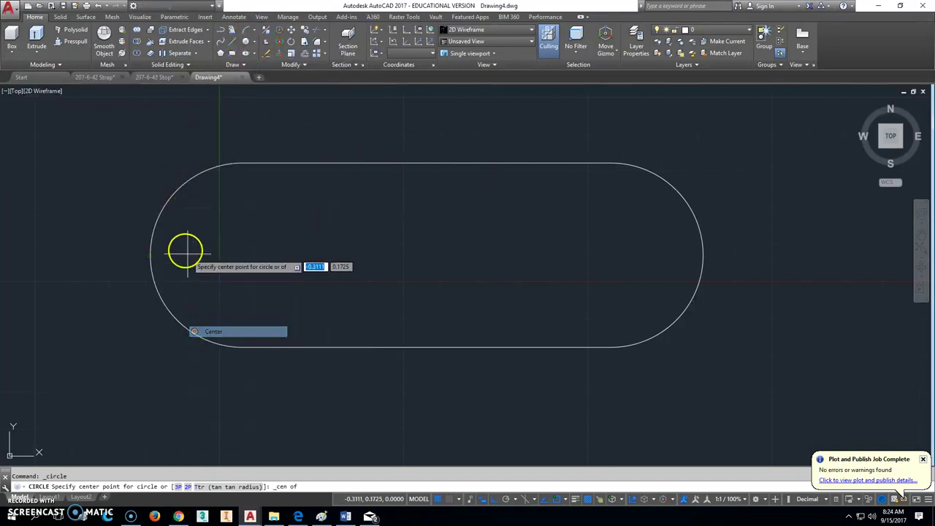
pyautogui.click(184, 186)
pyautogui.write('d')
pyautogui.press('Return')
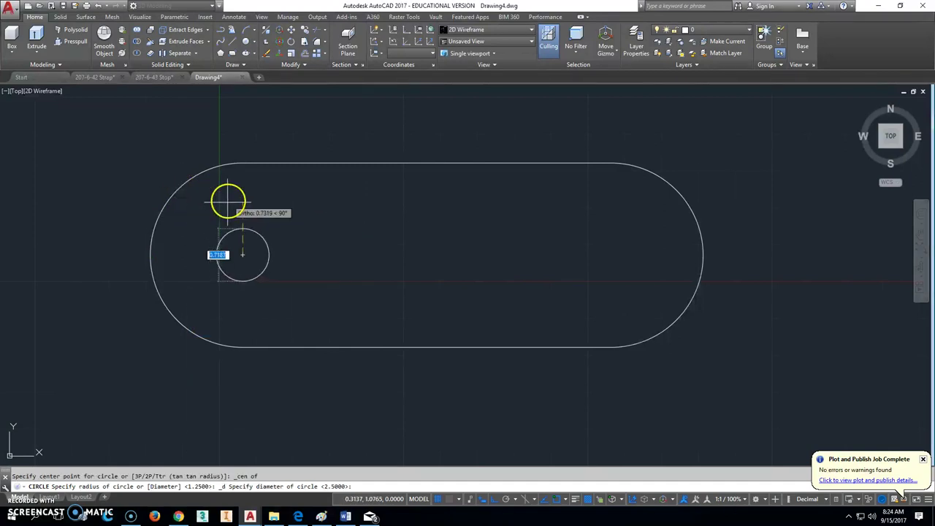
pyautogui.write('1.06')
pyautogui.press('Return')
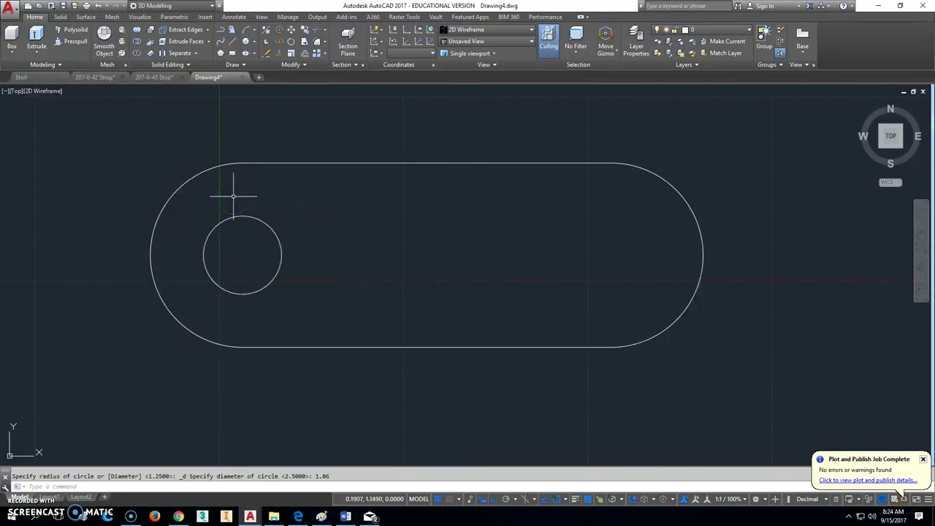
pyautogui.press('Escape')
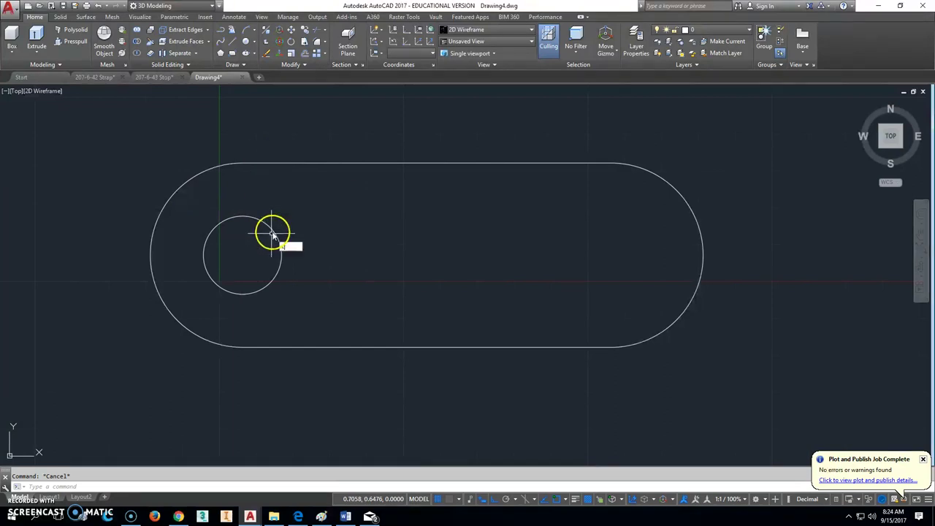
# Copy the hole circle from its centre to the centre of the right end arc
pyautogui.click(304, 33)
pyautogui.click(266, 225)
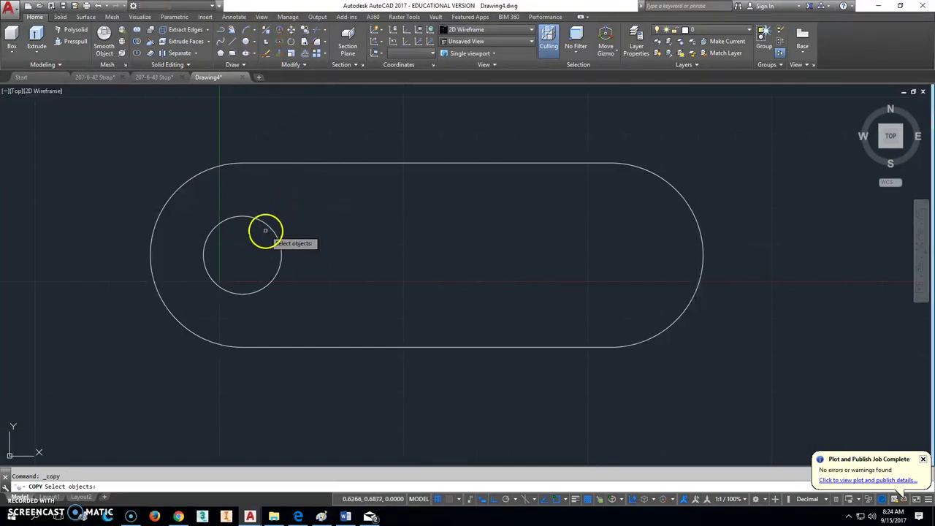
pyautogui.press('Return')
pyautogui.click(273, 221)
pyautogui.keyDown('shift'); pyautogui.rightClick(477, 246); pyautogui.keyUp('shift')
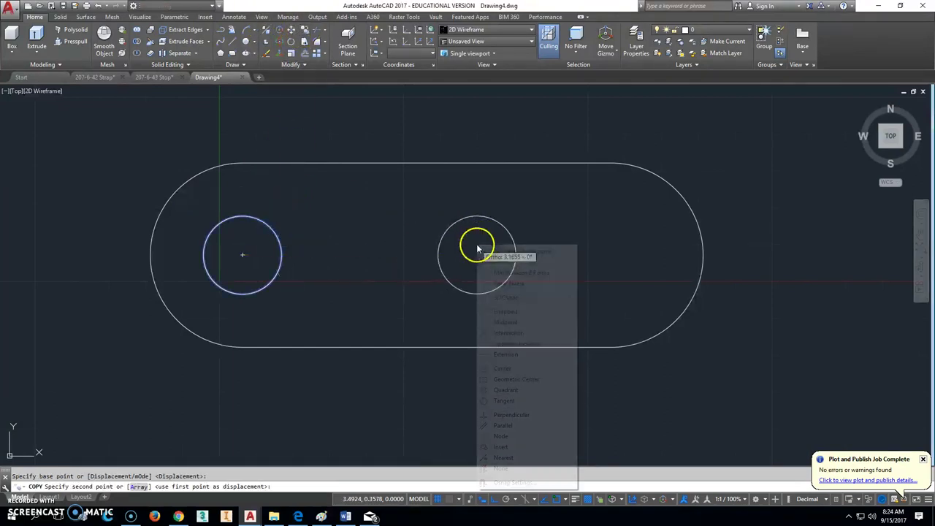
pyautogui.click(515, 369)
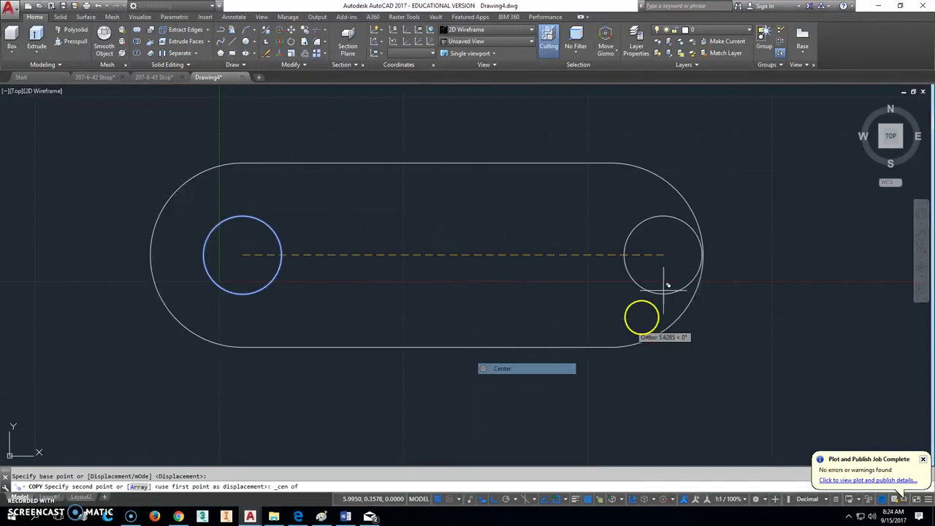
pyautogui.click(686, 208)
pyautogui.press('Escape')
pyautogui.press('Escape')
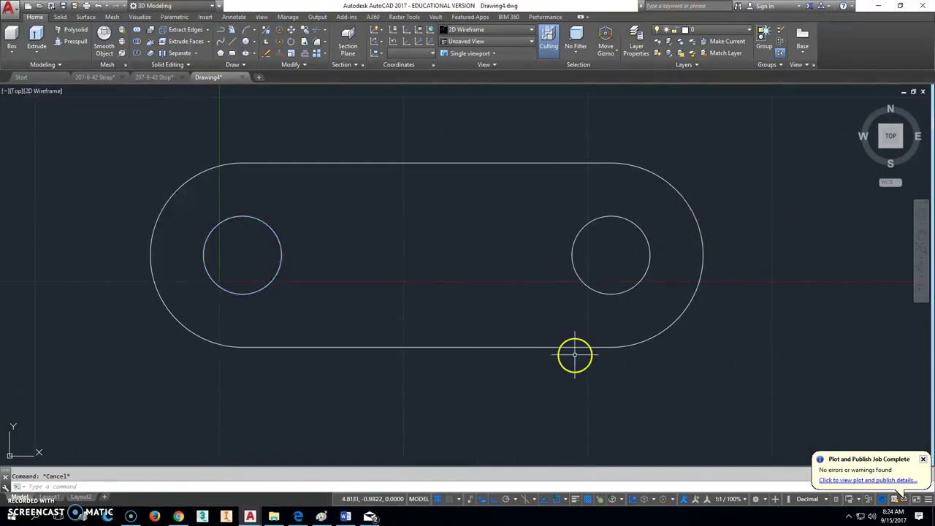
# Switch to an isometric view and Presspull the area between the outline and the two holes to a height of 1.25
pyautogui.click(861, 106)
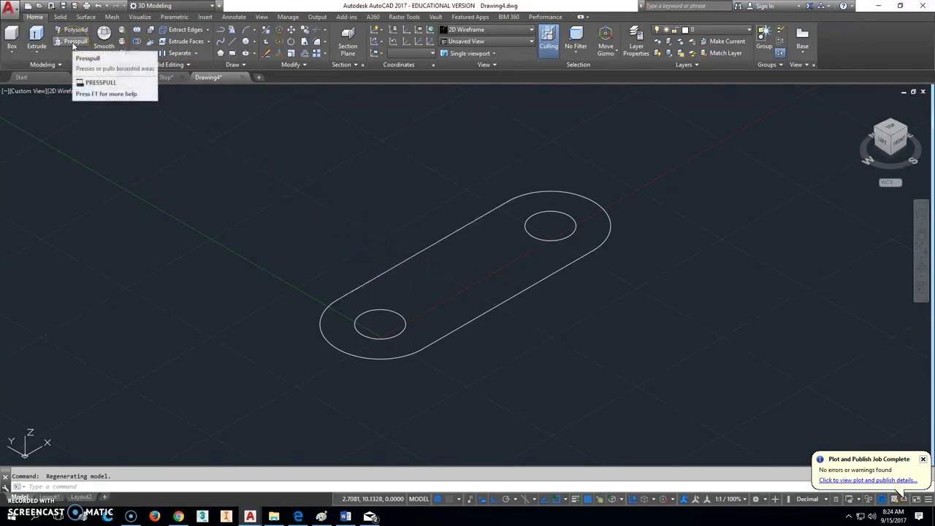
pyautogui.click(73, 42)
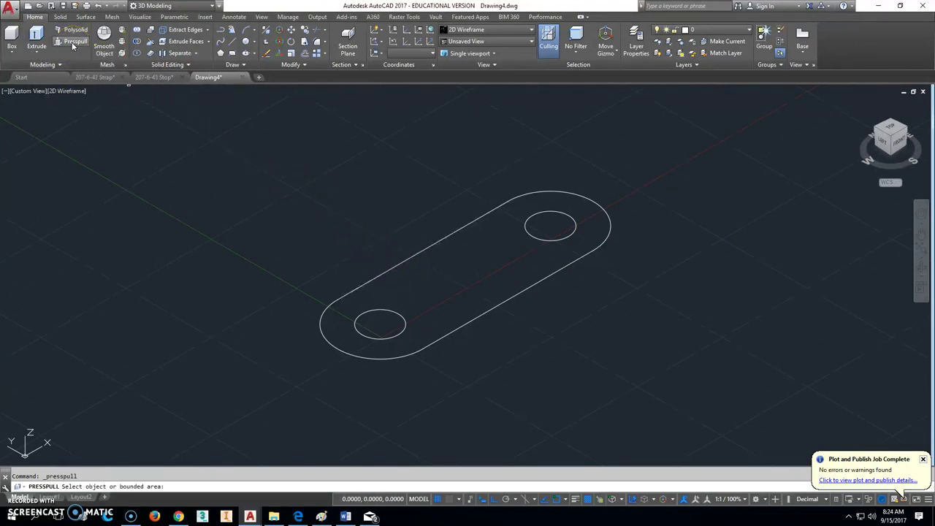
pyautogui.click(439, 284)
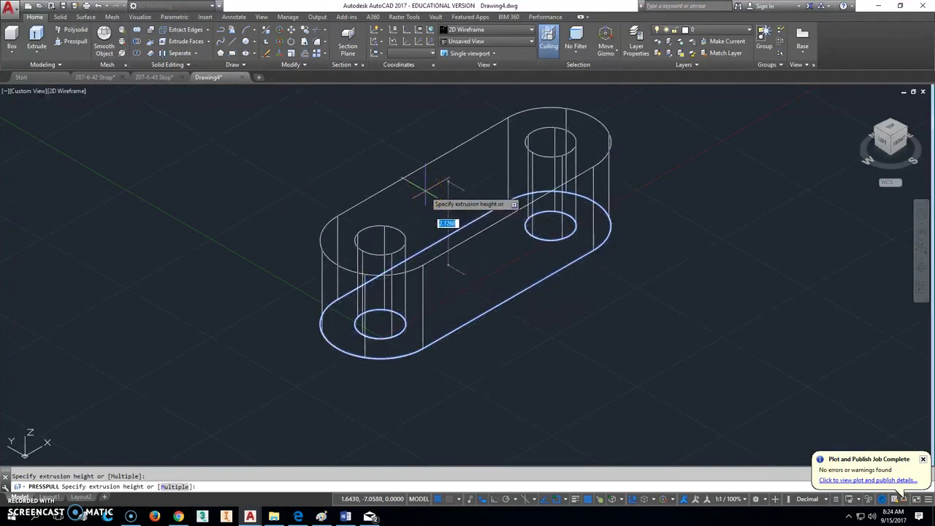
pyautogui.press('Return')
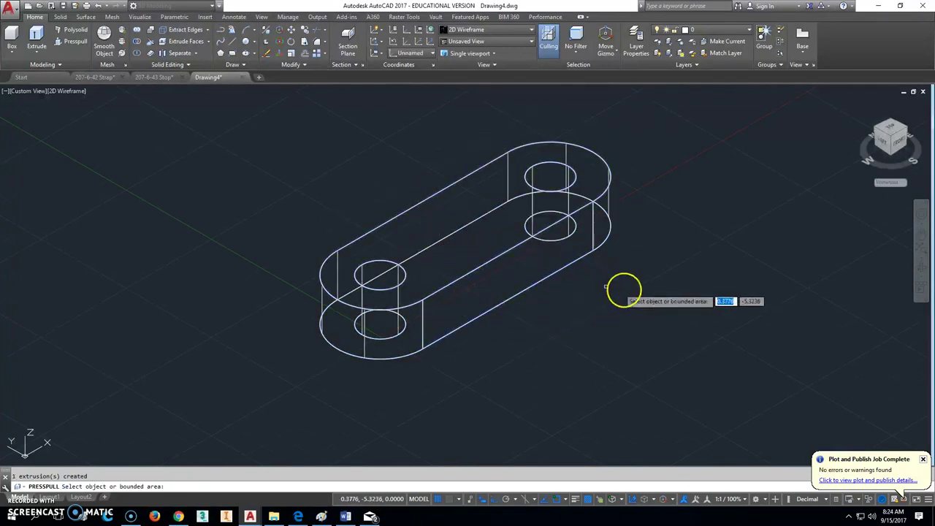
# Move the solid link straight up, clear of the original 2D outline and circles
pyautogui.write('m')
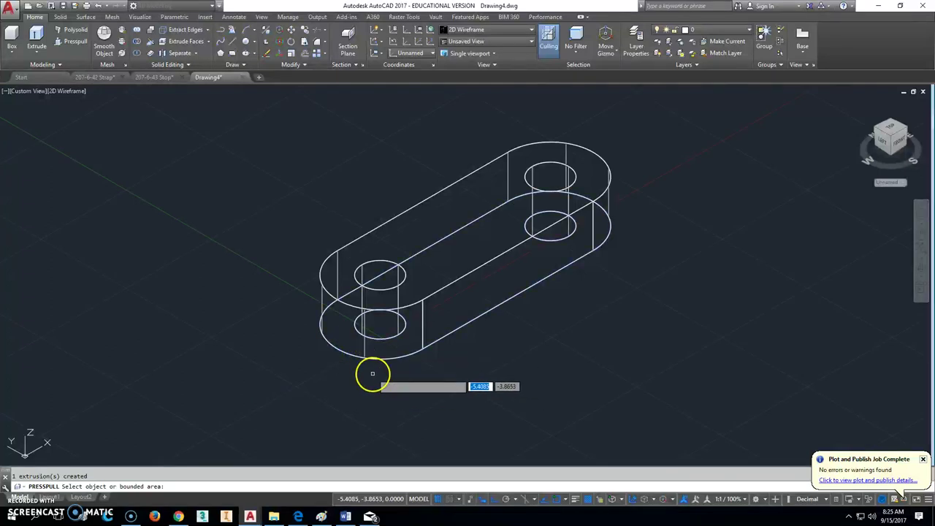
pyautogui.press('Return')
pyautogui.click(286, 31)
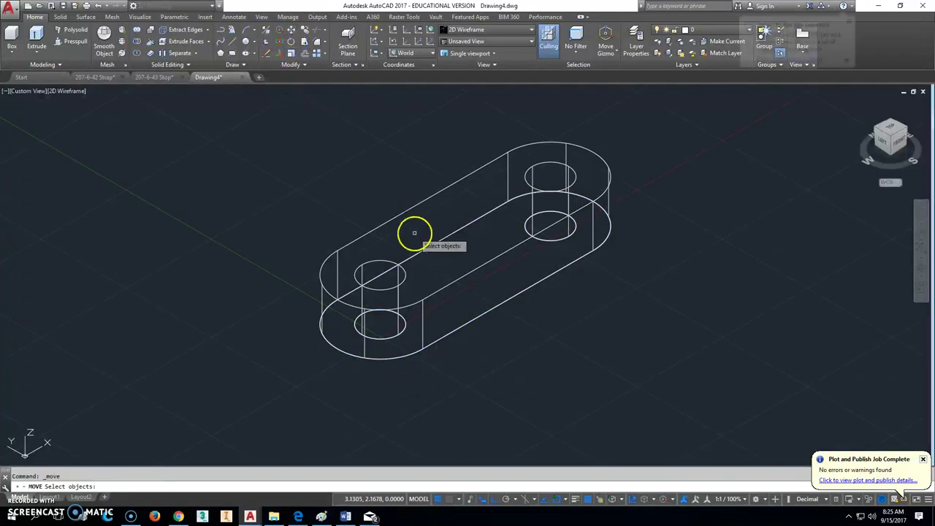
pyautogui.click(411, 208)
pyautogui.press('Return')
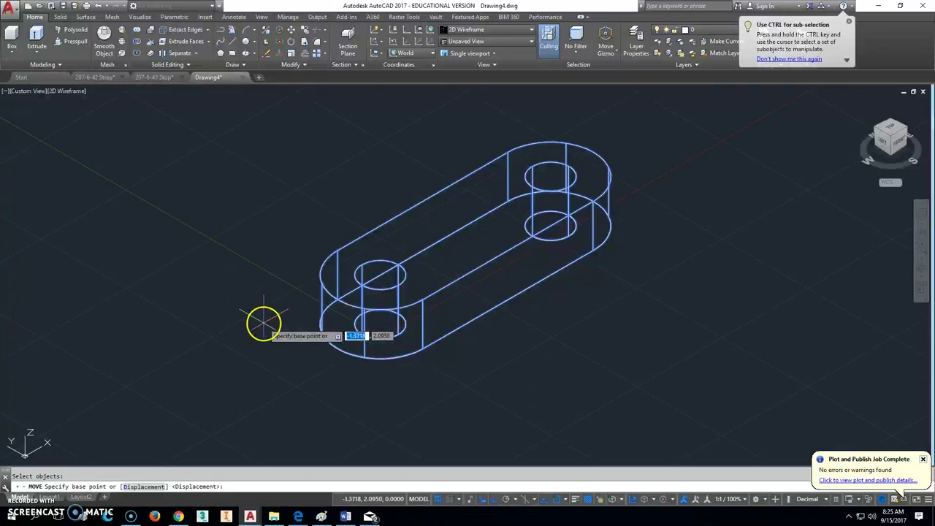
pyautogui.click(263, 323)
pyautogui.press('Escape')
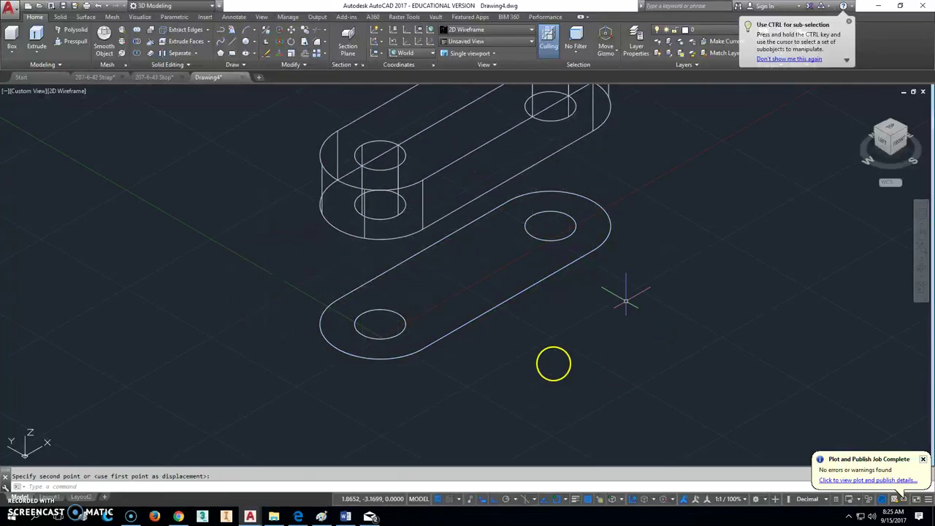
# Erase the leftover 2D outline and hole circles below the solid
pyautogui.write('e')
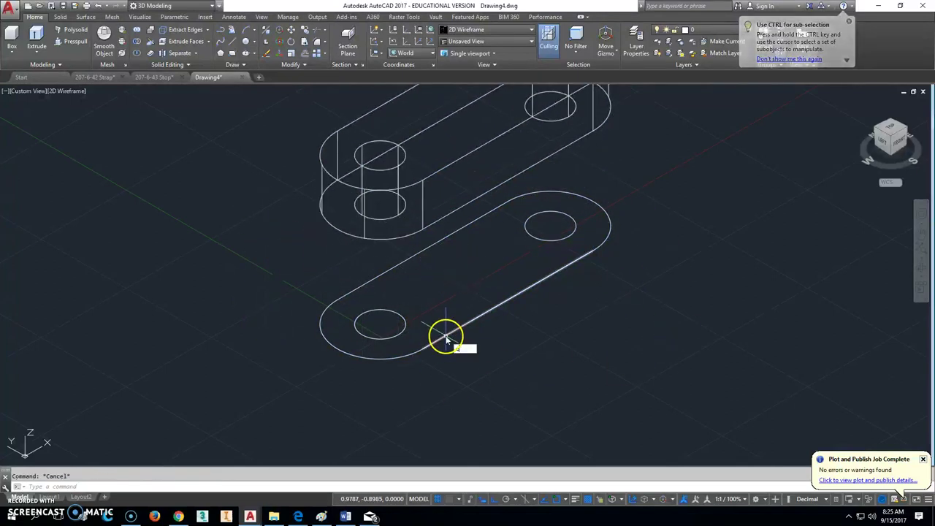
pyautogui.press('Return')
pyautogui.click(268, 394)
pyautogui.click(657, 160)
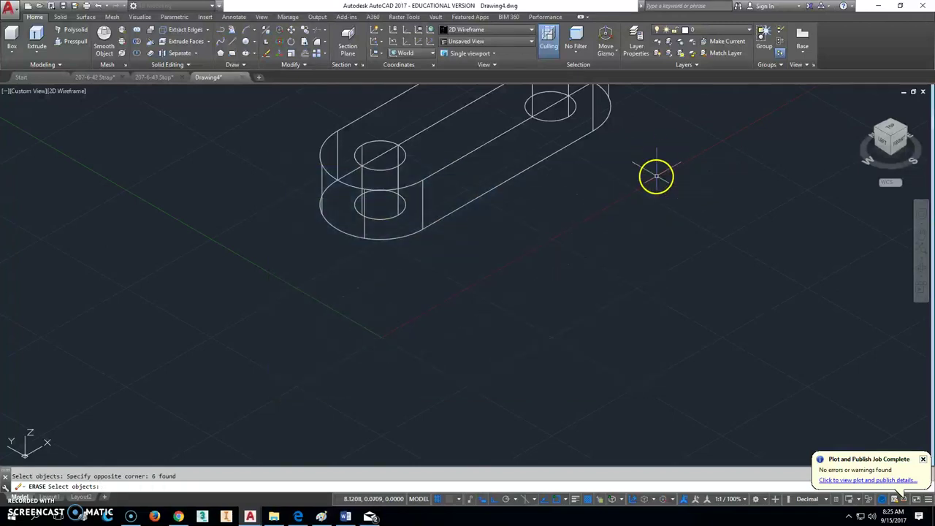
pyautogui.press('Return')
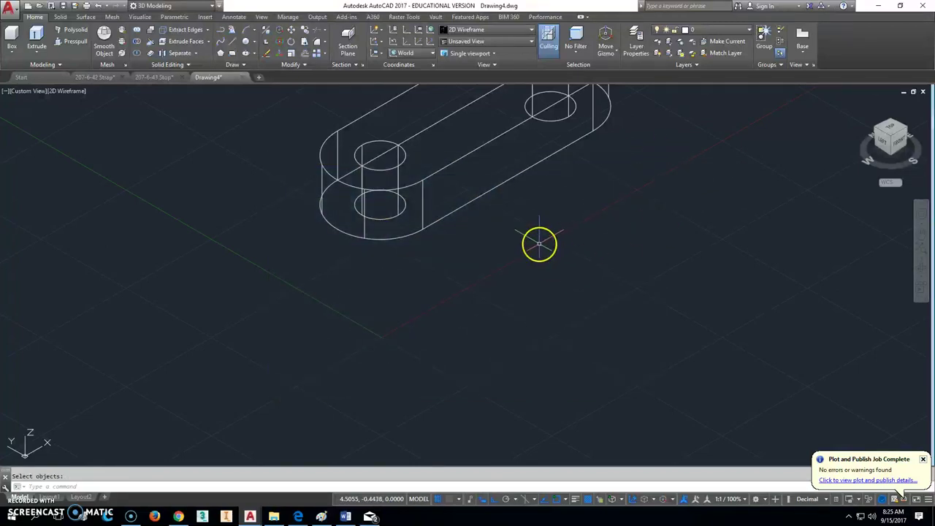
# Save the drawing in Documents as 208-6-44 Link
pyautogui.middleClick(576, 222)
pyautogui.middleClick(576, 223)
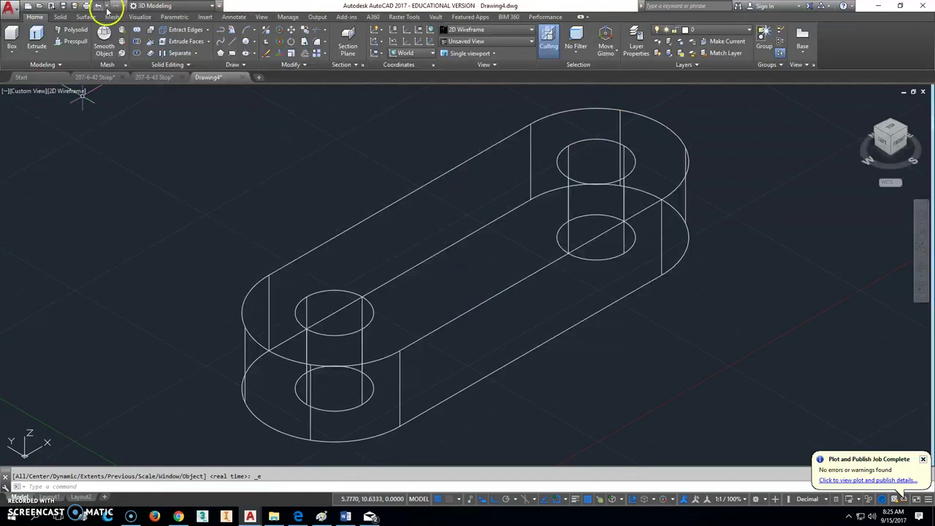
pyautogui.click(75, 7)
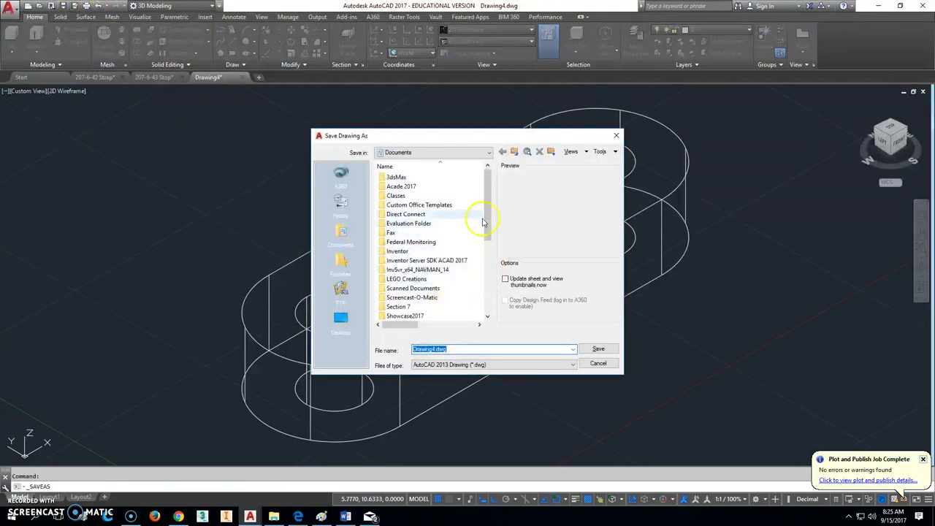
pyautogui.moveTo(487, 215); pyautogui.dragTo(489, 309)
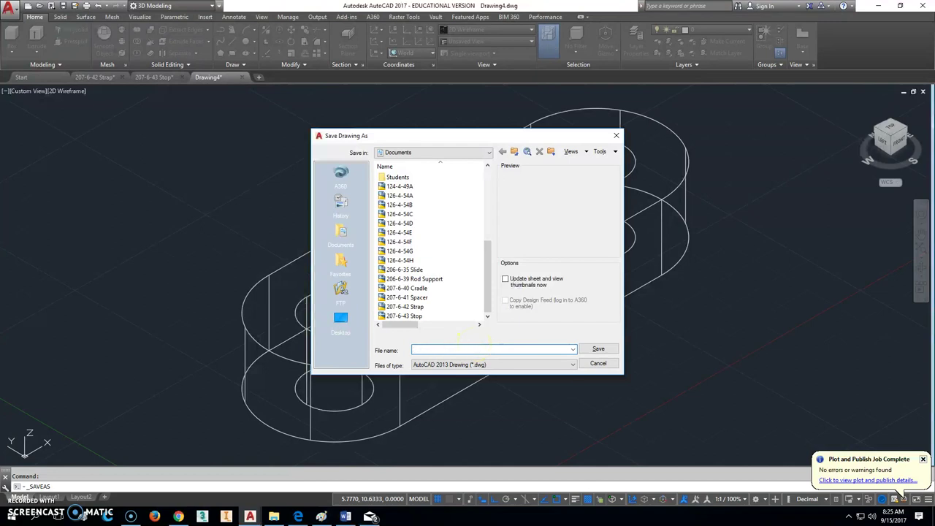
pyautogui.write('208-6-44 Link')
pyautogui.click(600, 348)
# Set up a single-sheet plot with DWG To PDF.pc3, plotting the extents centred on the page, and preview it
pyautogui.click(85, 6)
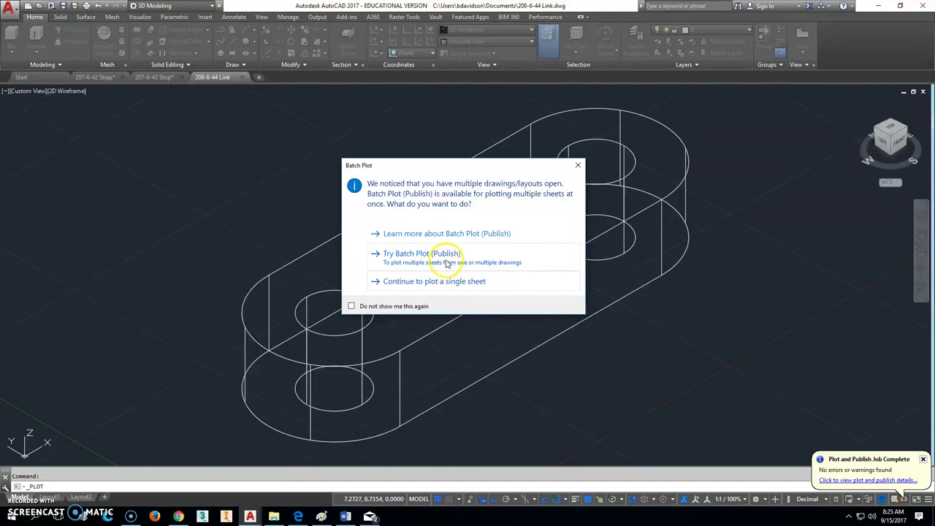
pyautogui.click(435, 283)
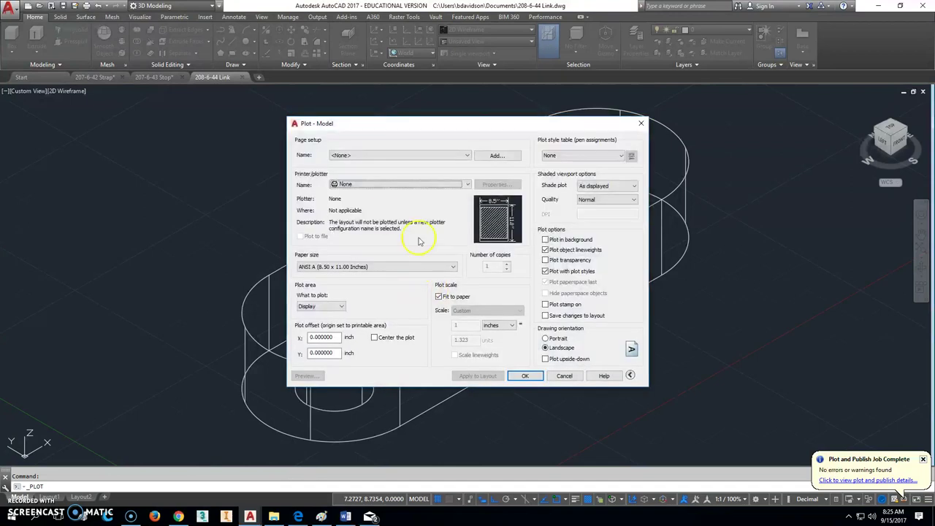
pyautogui.click(399, 190)
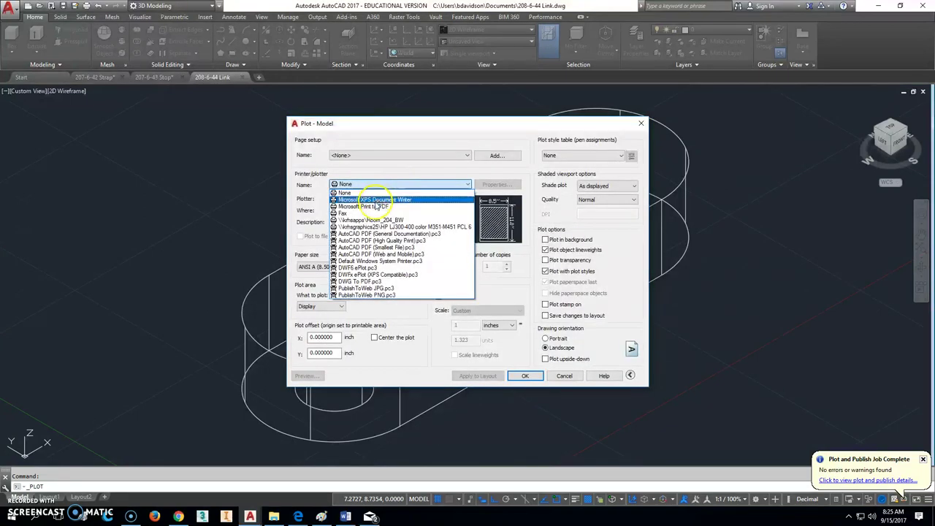
pyautogui.click(358, 281)
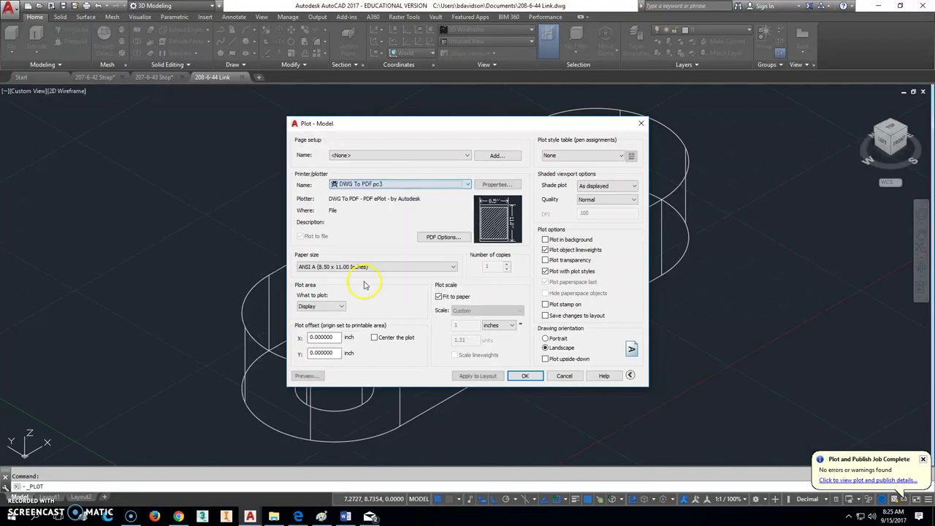
pyautogui.click(321, 307)
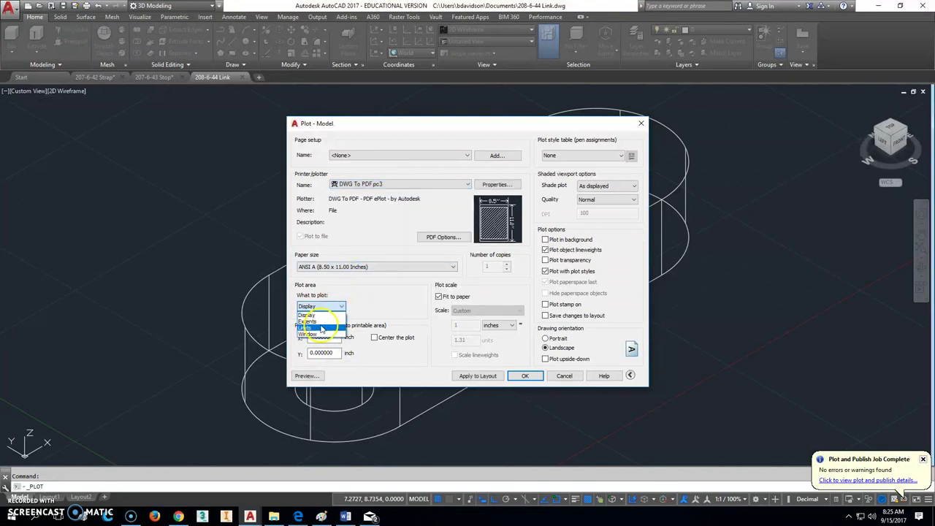
pyautogui.click(321, 322)
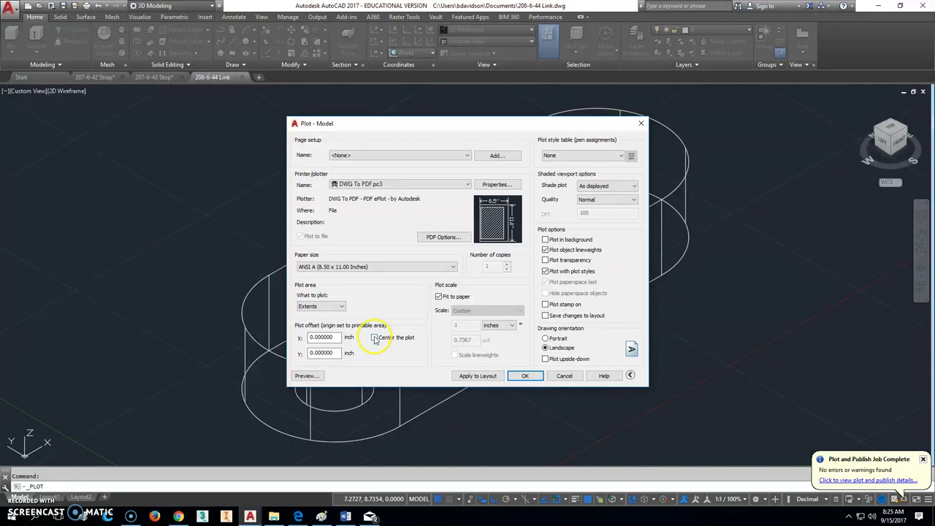
pyautogui.click(374, 338)
pyautogui.click(307, 376)
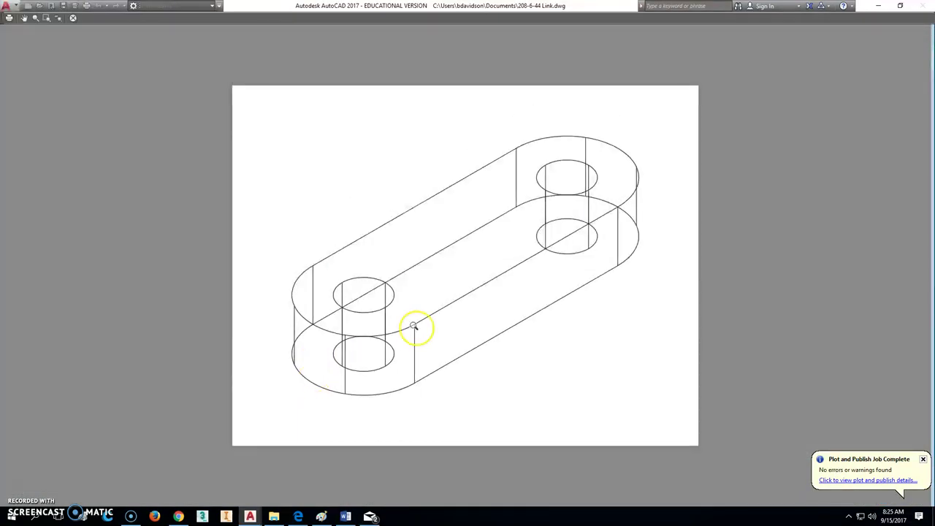
# Plot from the preview and save the PDF in Documents as 208-6-44 Link-Model.pdf
pyautogui.rightClick(431, 165)
pyautogui.click(471, 182)
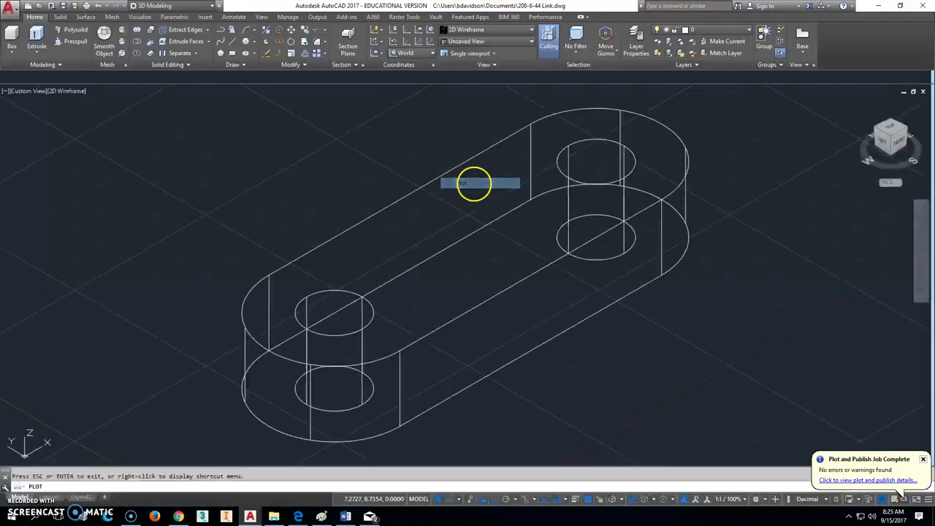
pyautogui.moveTo(611, 199); pyautogui.dragTo(612, 291)
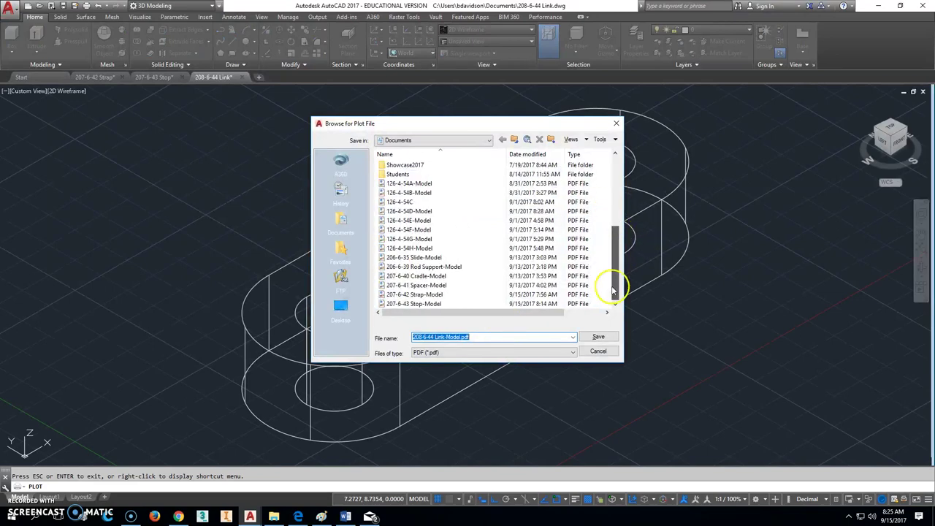
pyautogui.click(599, 336)
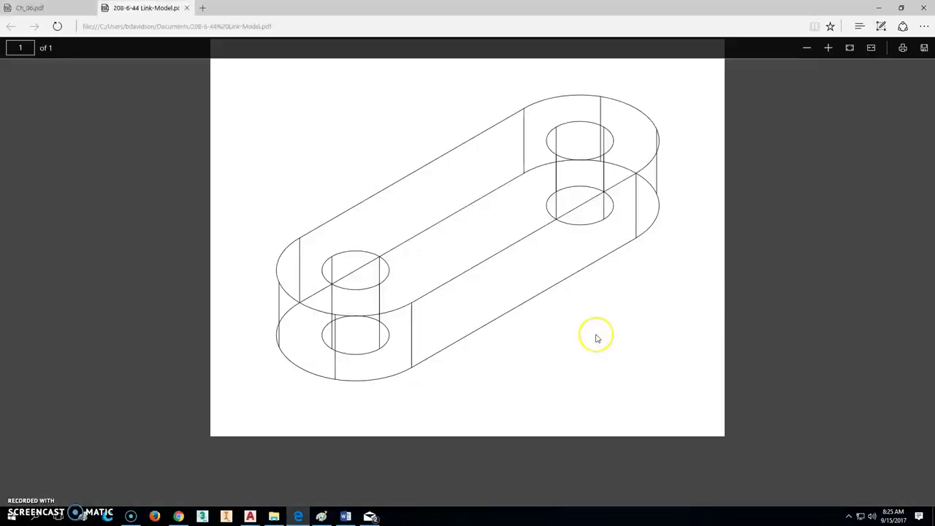